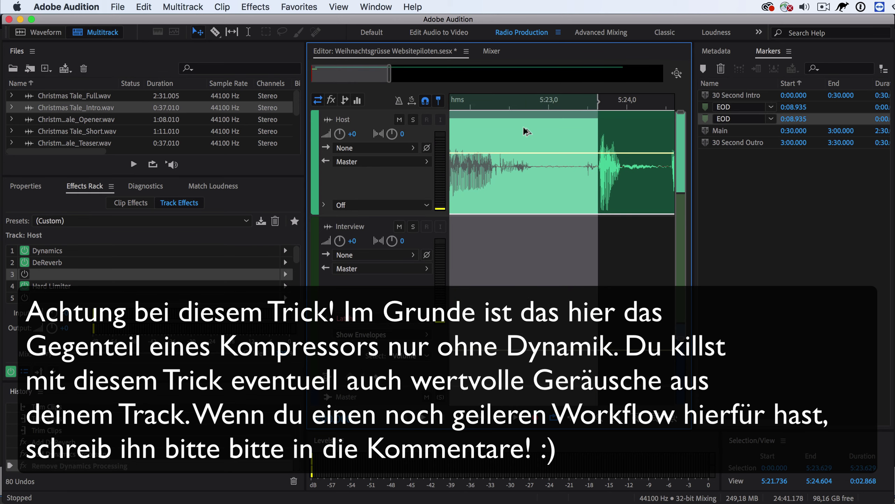
- Try to play back the Host track from about 5:20.5, then stop playback
scroll(528, 149, "down", 3)
scroll(529, 149, "down", 4)
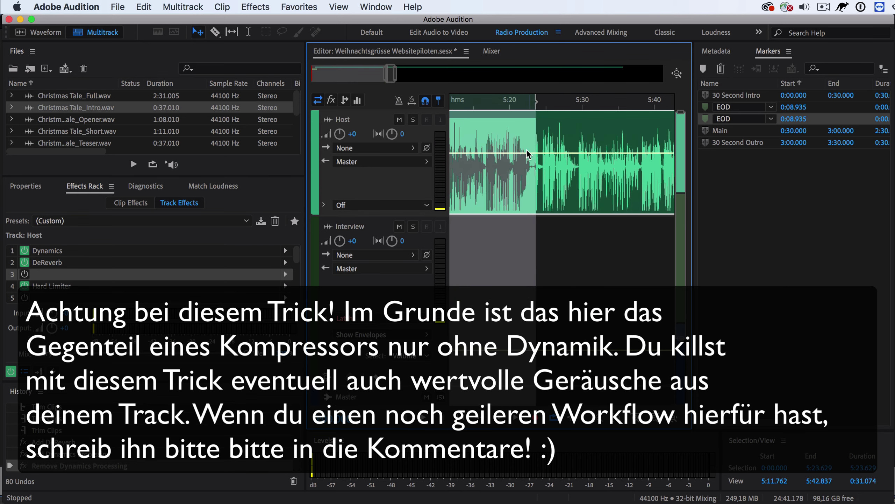
left_click(501, 105)
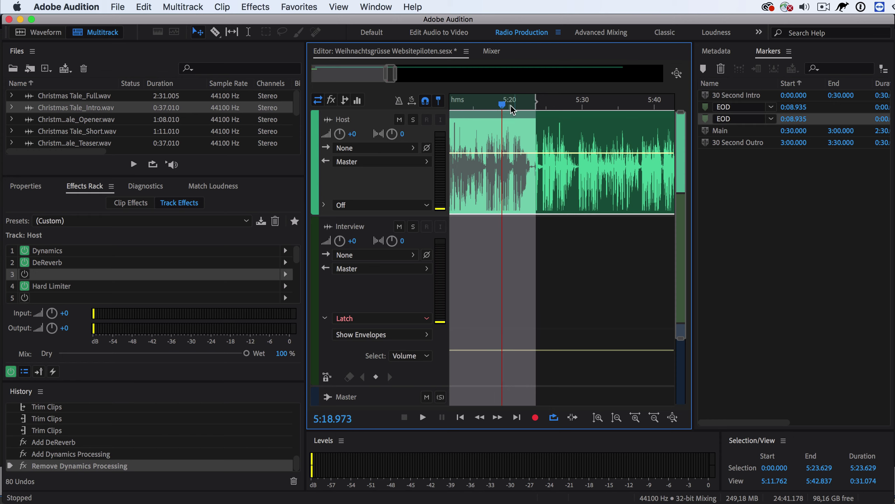
left_click(513, 104)
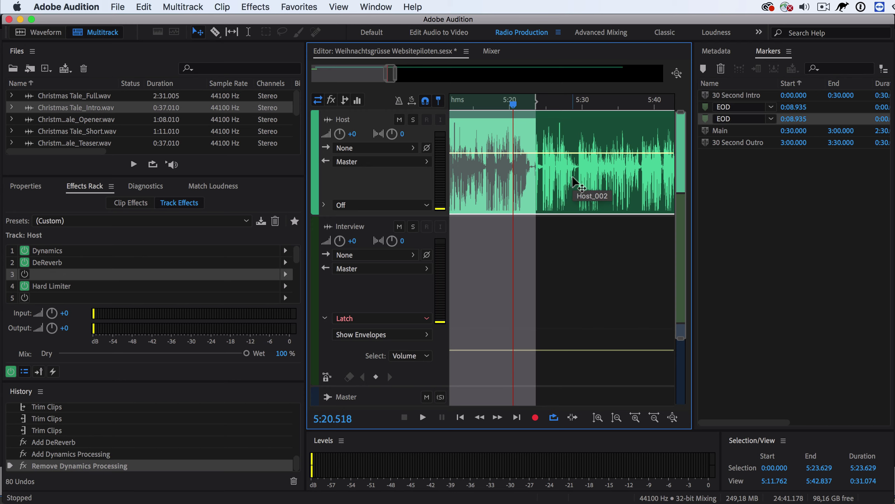
key("space")
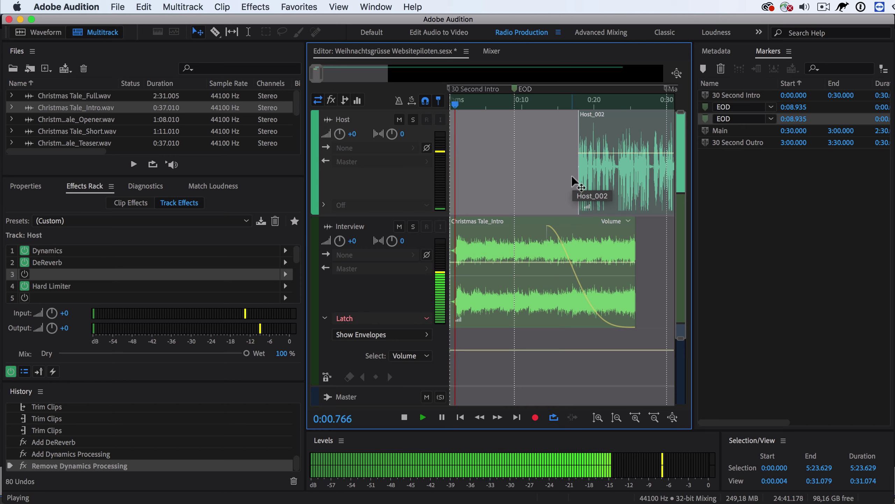
key("space")
- Select the quiet passage in the Host track from 5:22.269 to 5:23.629
scroll(593, 168, "down", 8)
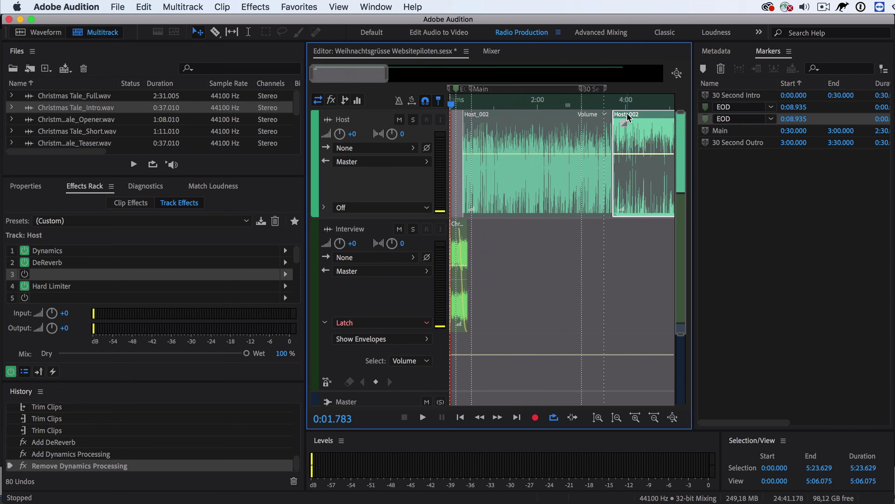
scroll(627, 112, "down", 4)
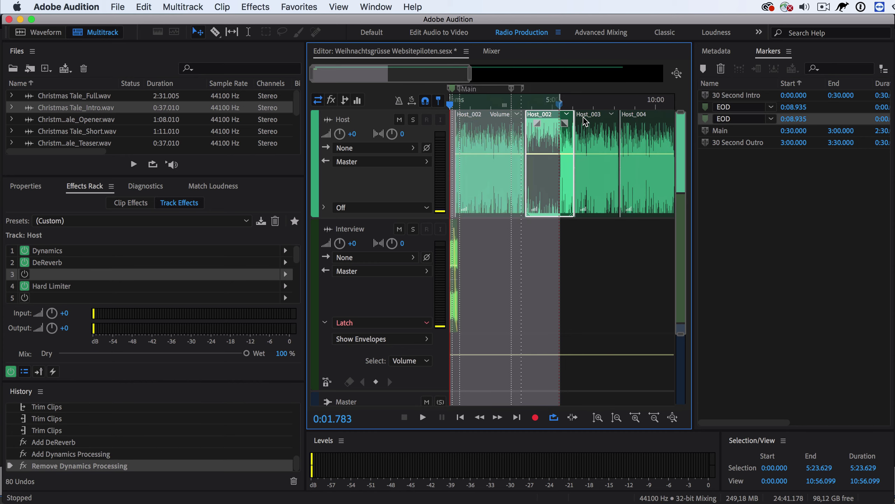
scroll(584, 118, "up", 1)
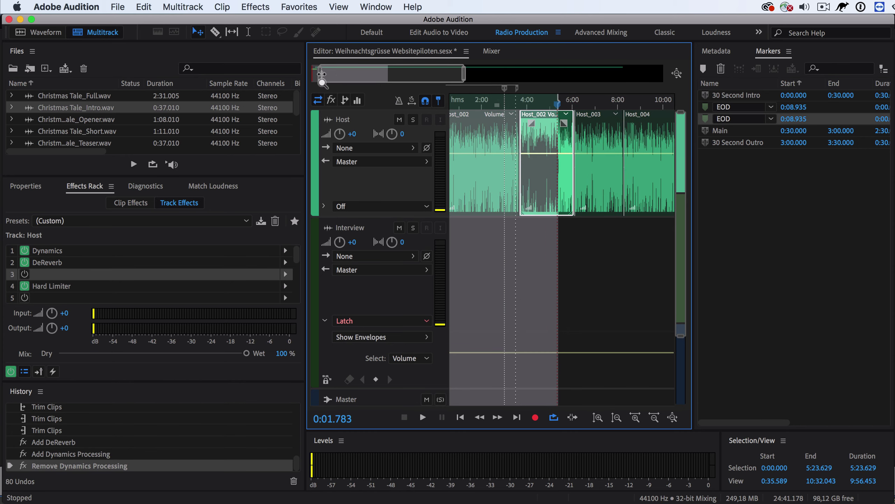
left_click_drag(321, 74, 379, 68)
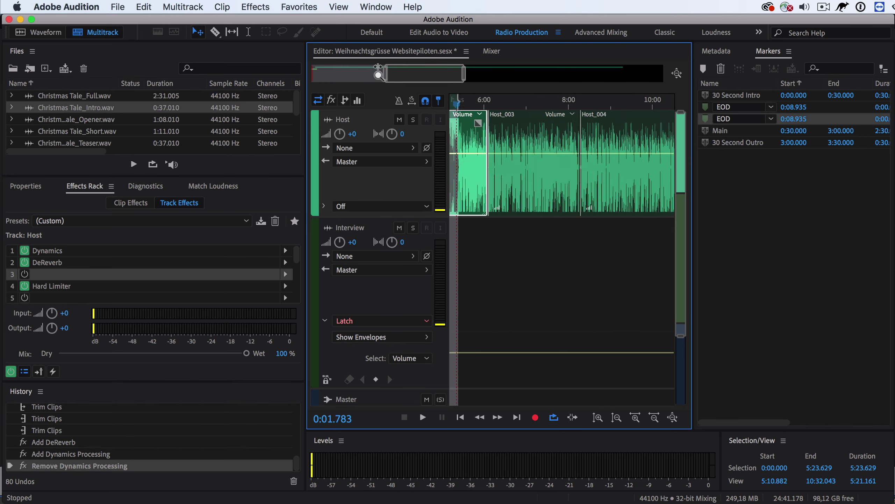
left_click_drag(439, 73, 387, 73)
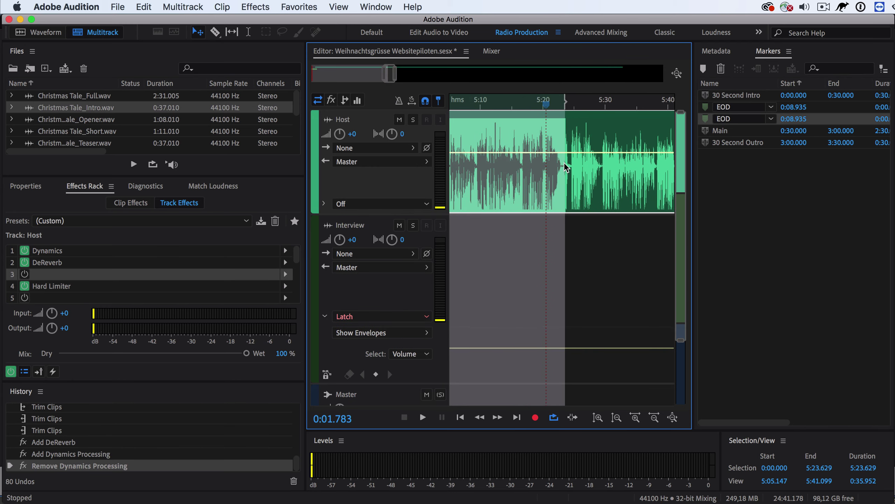
scroll(563, 162, "up", 5)
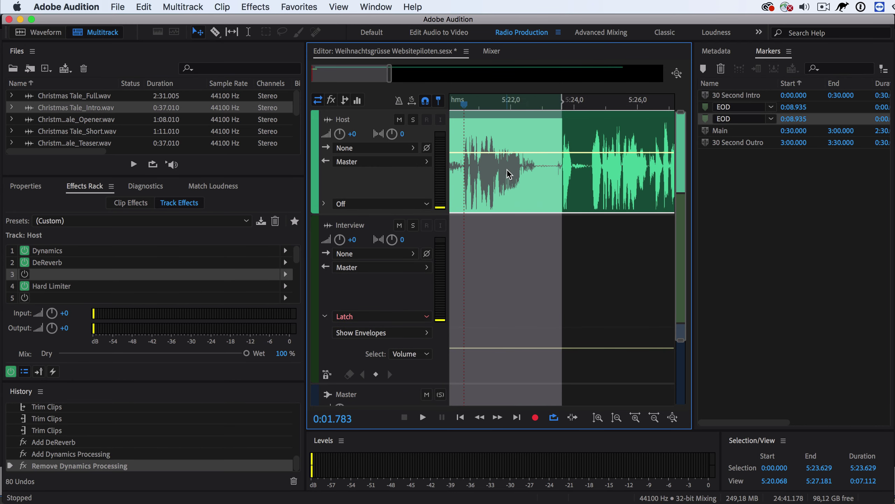
left_click(526, 114)
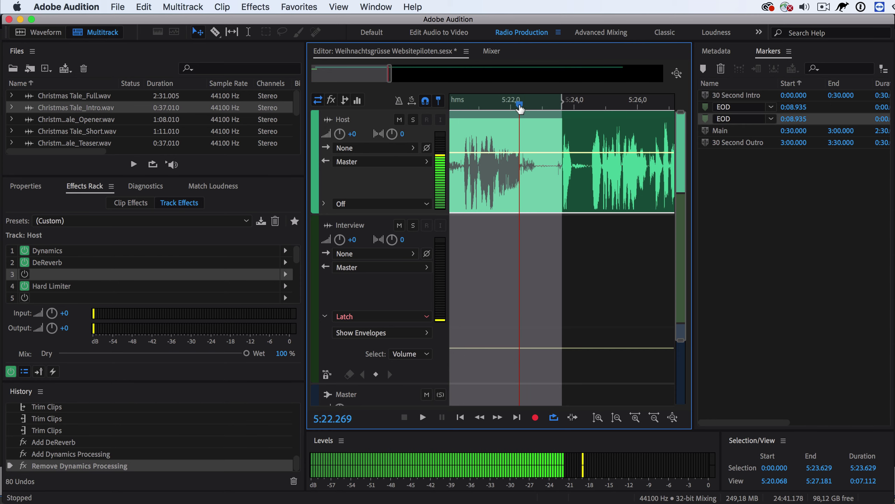
left_click_drag(526, 120, 559, 113)
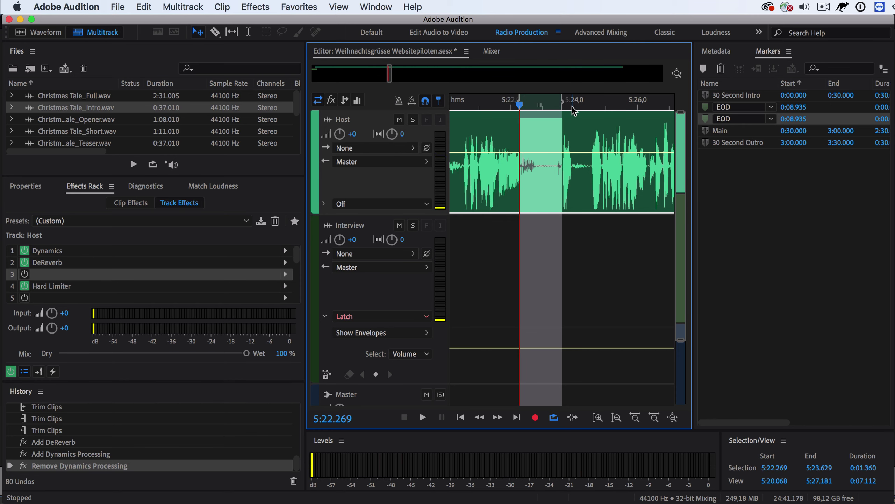
- Set the time selection around the pause in the Host track to 5:22.013–5:24.057 and play it back
left_click(563, 105)
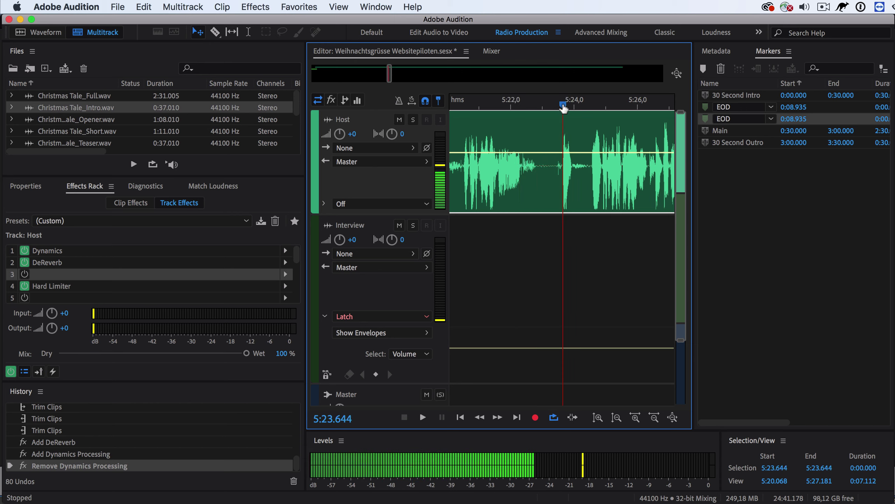
key("shift+Home")
left_click(513, 107)
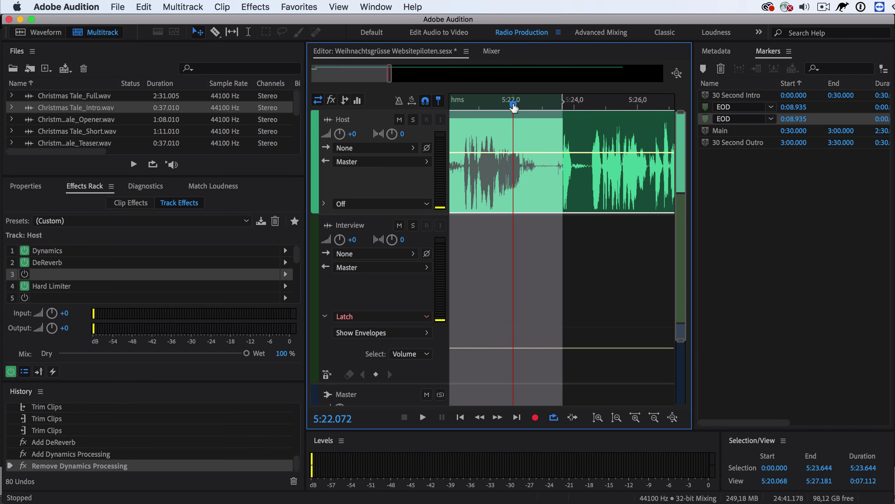
left_click(519, 106)
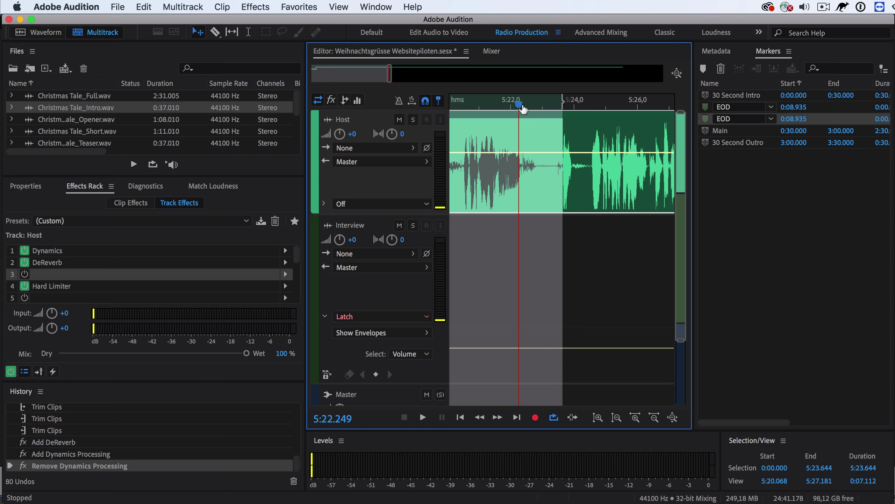
left_click(512, 106)
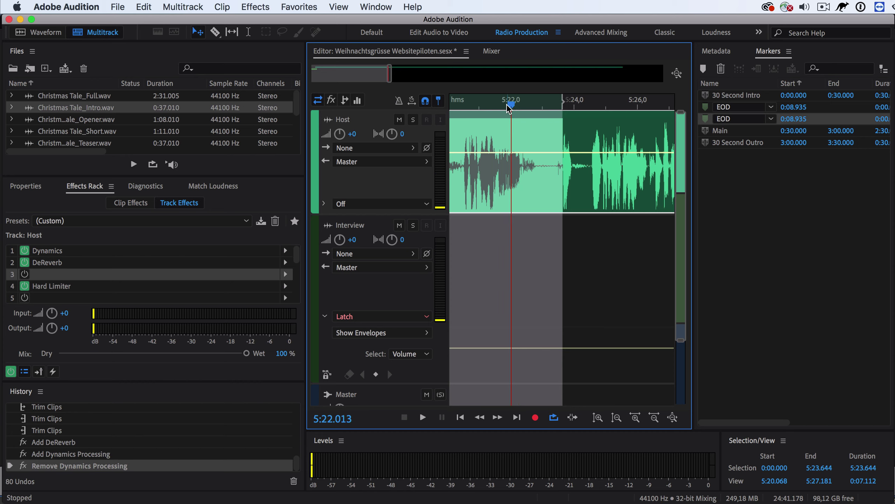
left_click(507, 103, "shift")
left_click(576, 108)
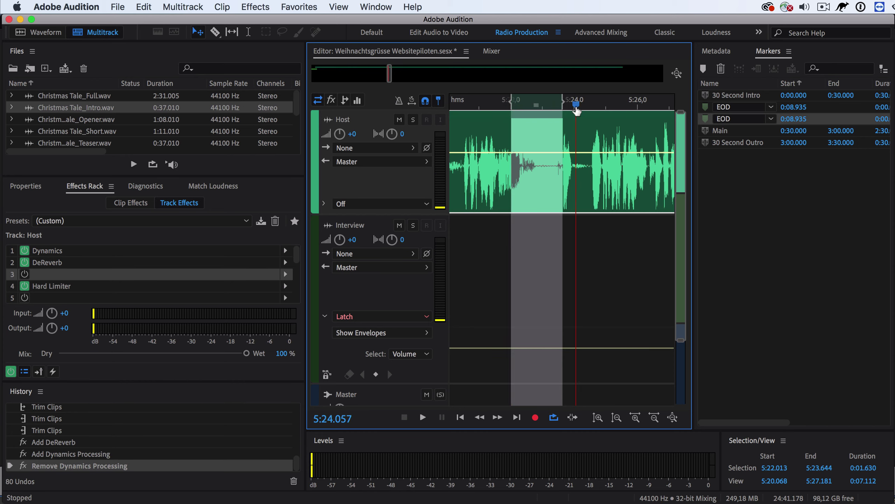
left_click(577, 110, "shift")
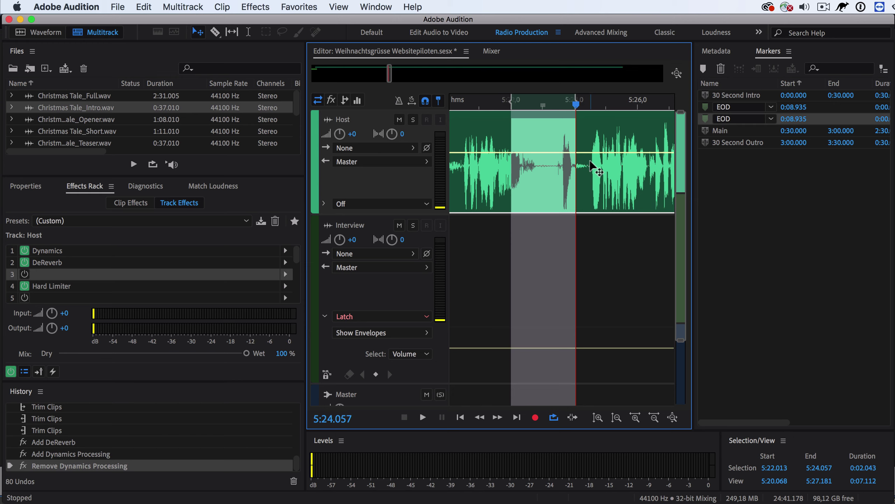
key("space")
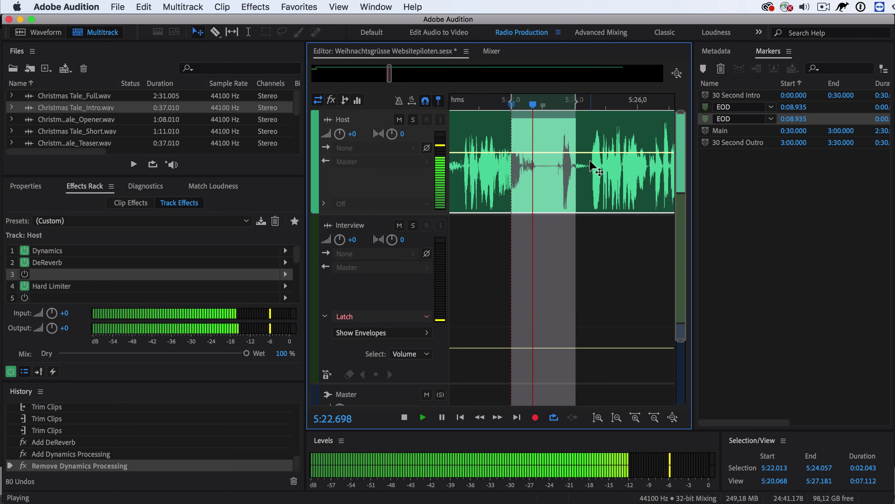
key("space")
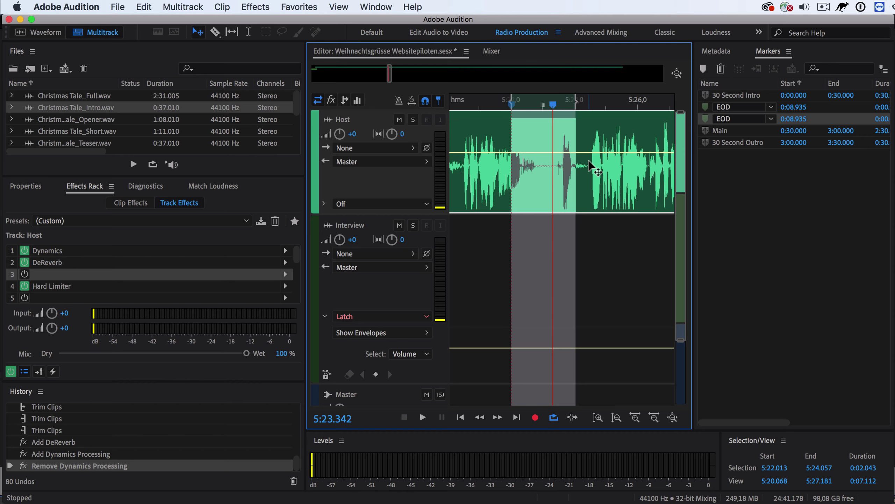
left_click(838, 4)
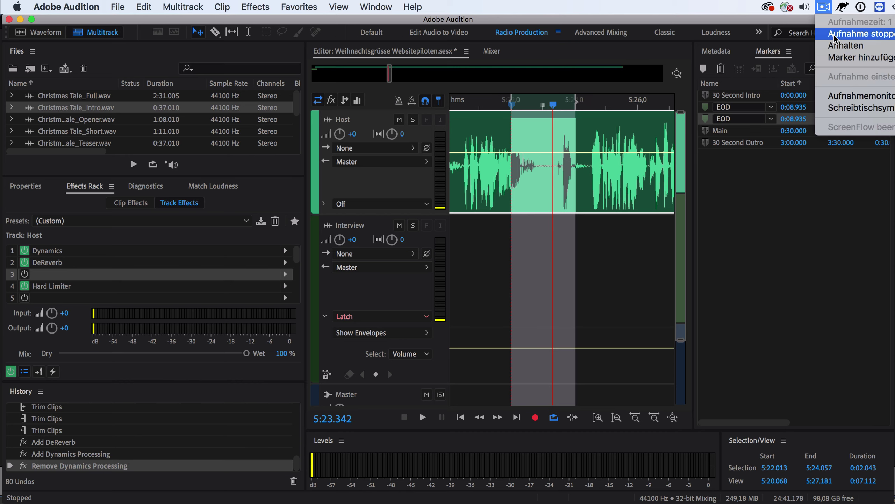
left_click(839, 41)
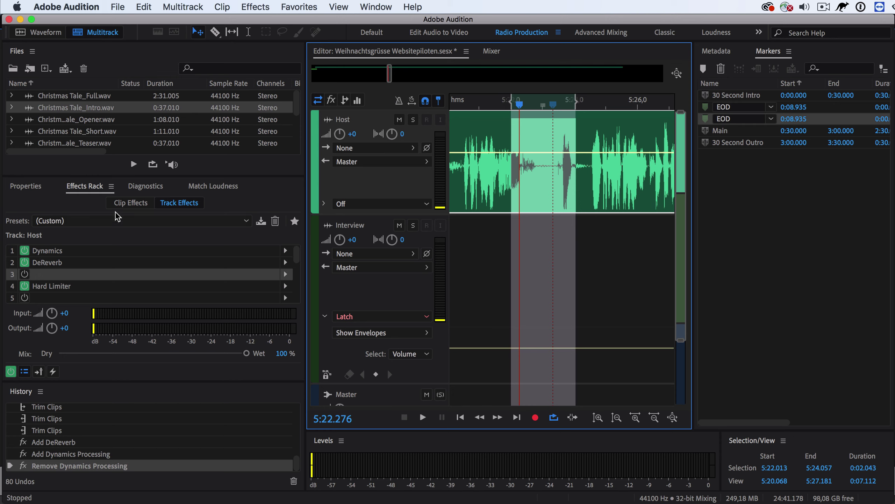
left_click(141, 204)
left_click(179, 203)
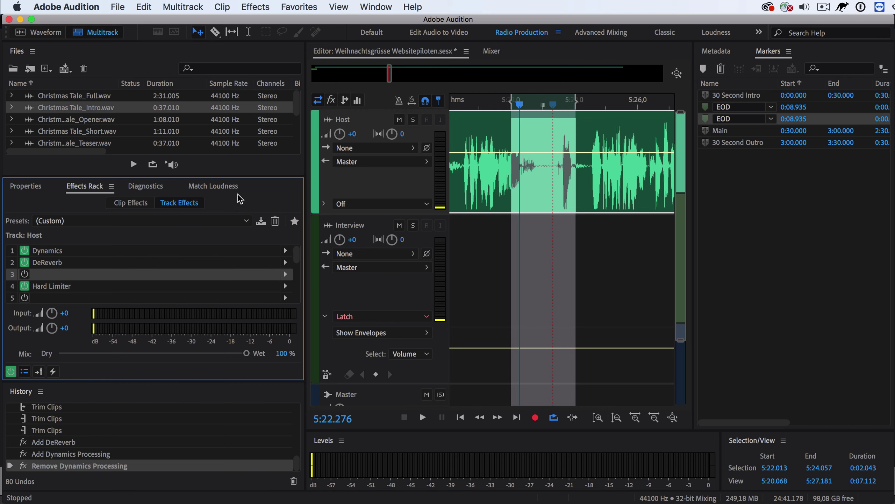
left_click(375, 7)
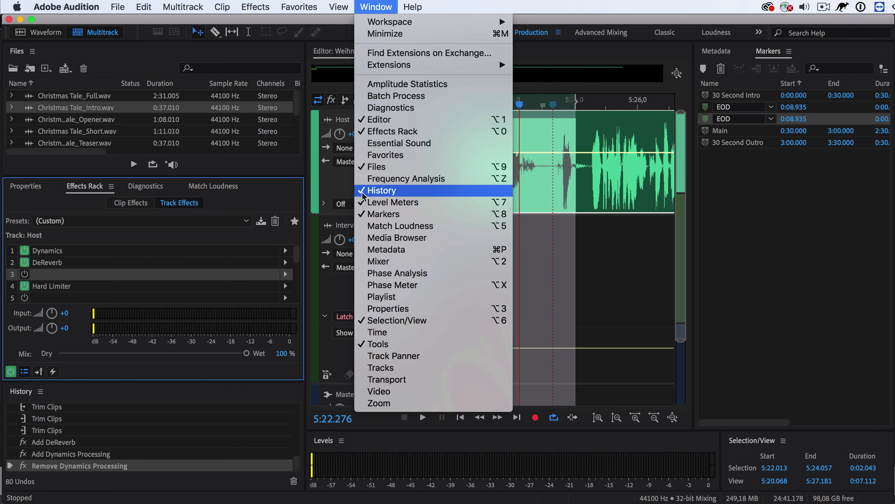
left_click(659, 274)
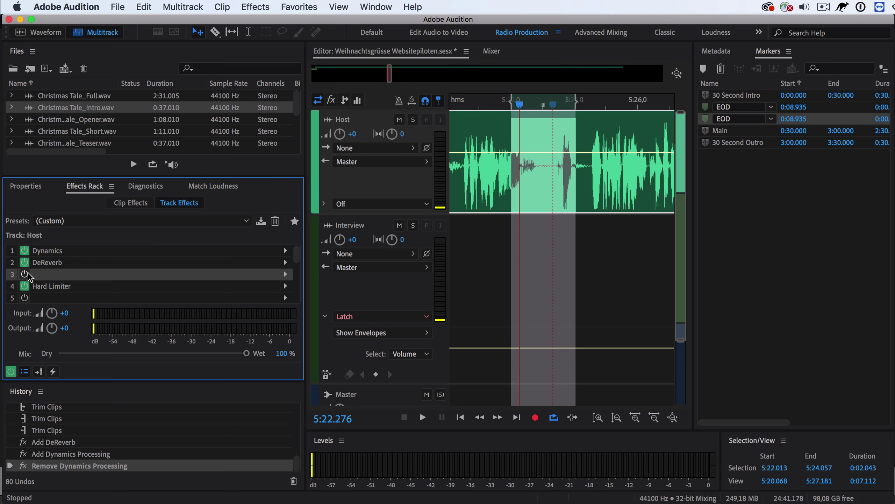
- Review the settings of the Host track's Hard Limiter, Dynamics and DeReverb rack effects, closing each effect window
double_click(144, 286)
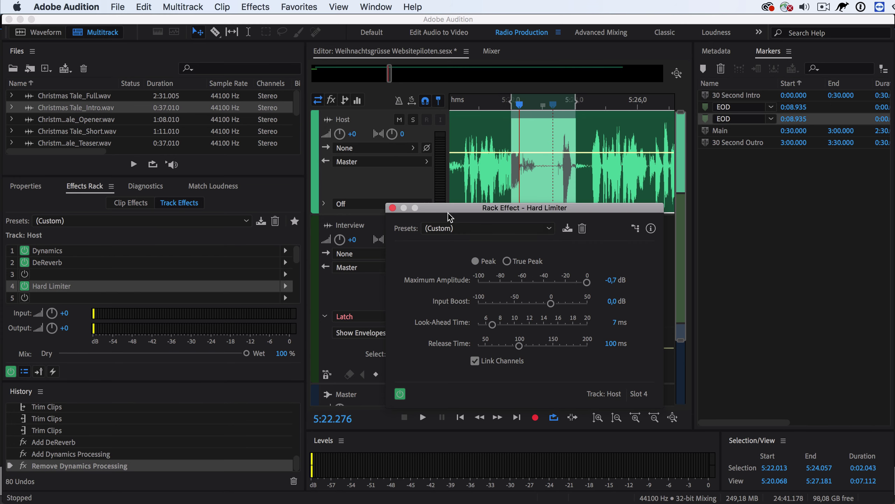
left_click(392, 208)
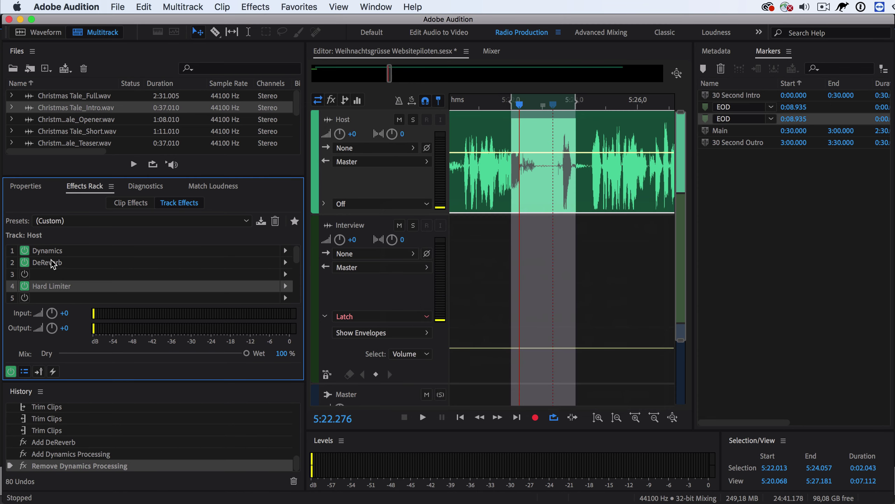
double_click(151, 251)
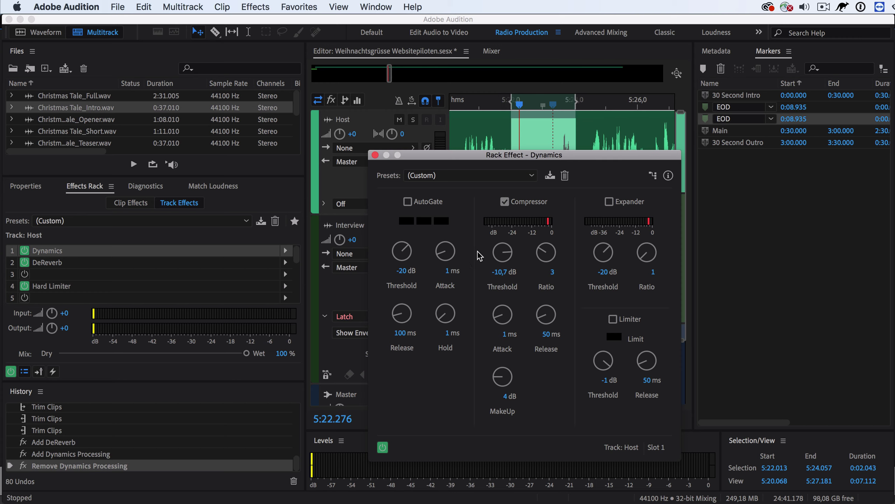
left_click(375, 155)
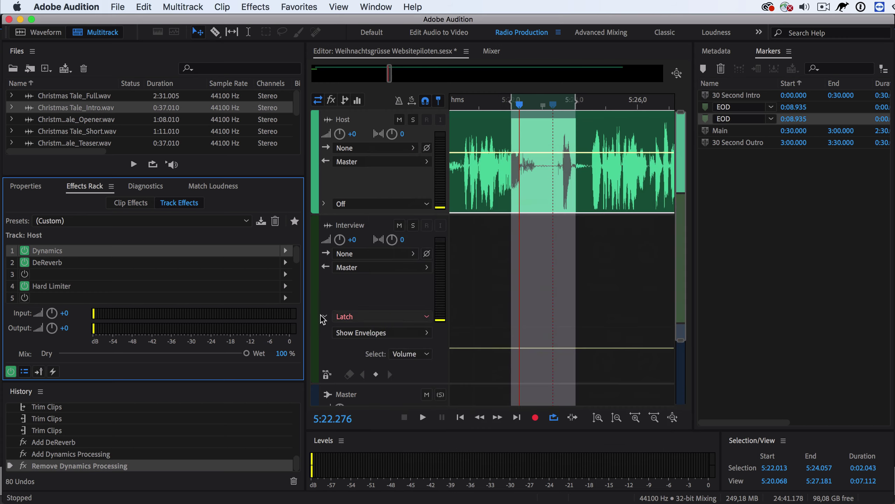
double_click(60, 263)
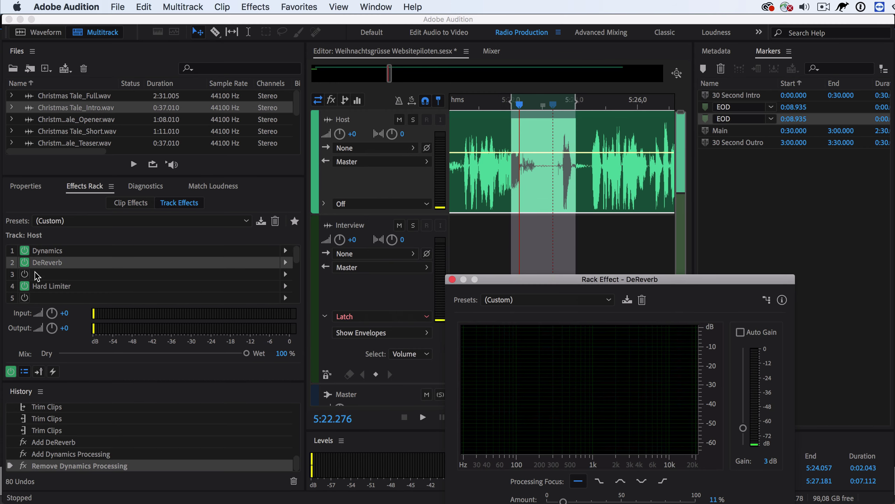
left_click_drag(529, 278, 357, 102)
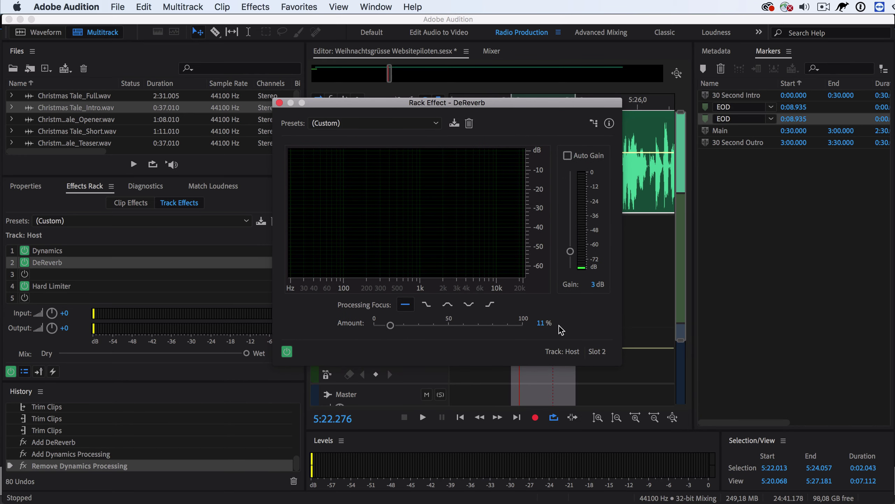
left_click(279, 102)
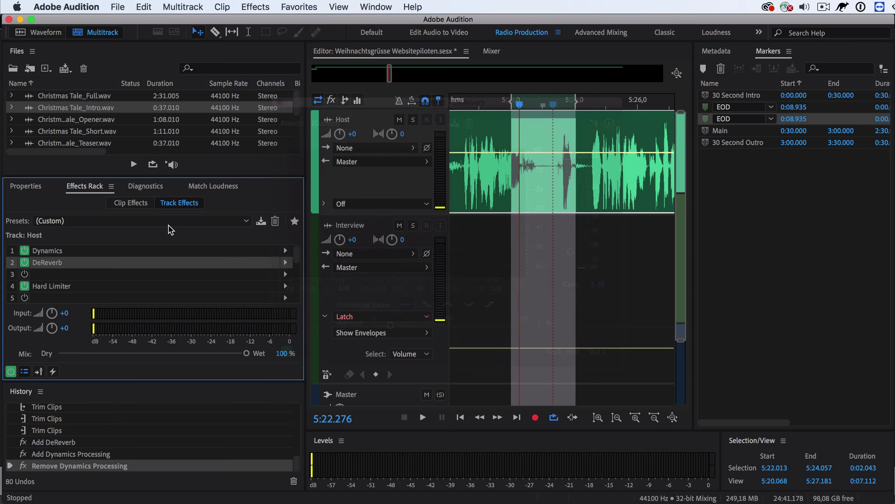
- Move the Hard Limiter from slot 4 to a slot below slot 5 in the Host track's effects rack
left_click(50, 274)
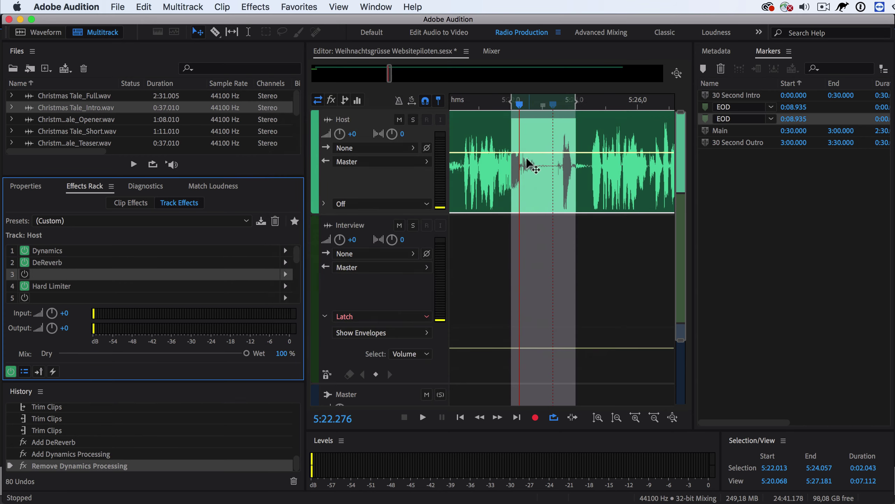
left_click_drag(46, 284, 72, 260)
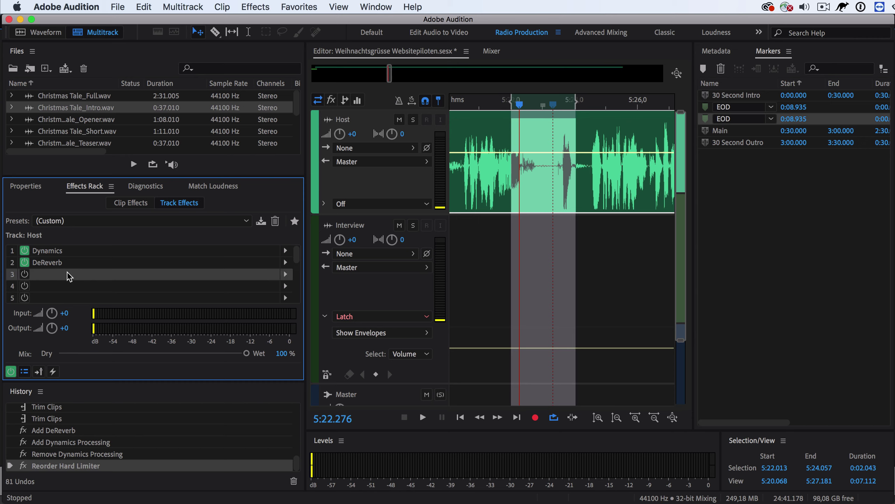
- Add the Dynamics Processing effect to slot 3 of the Host track's effects rack and move its window off the waveform
left_click(287, 275)
mouse_move(437, 320)
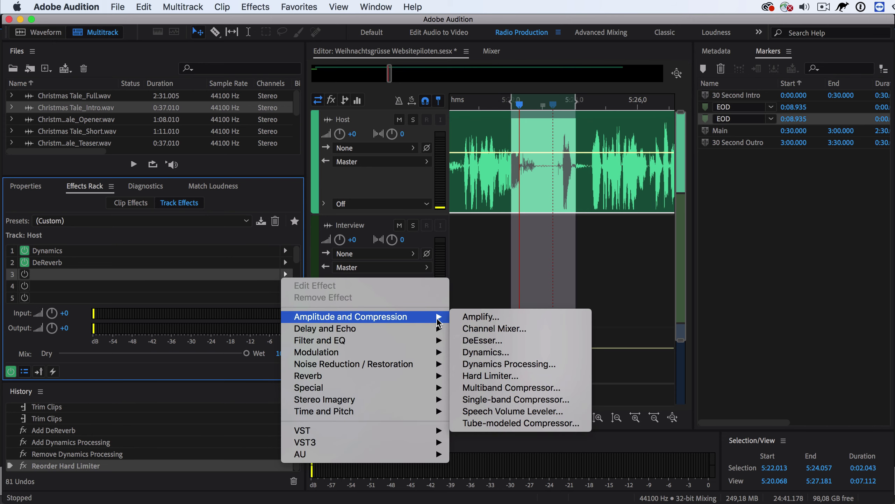
left_click(504, 363)
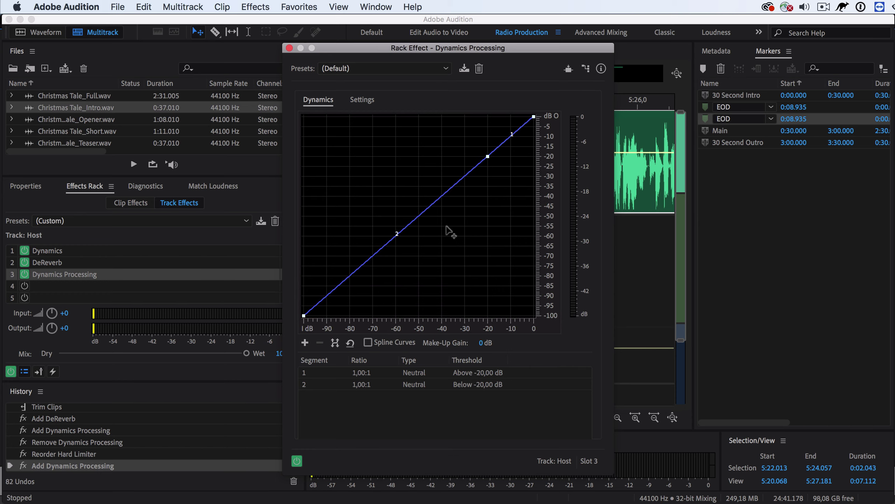
left_click_drag(536, 48, 745, 36)
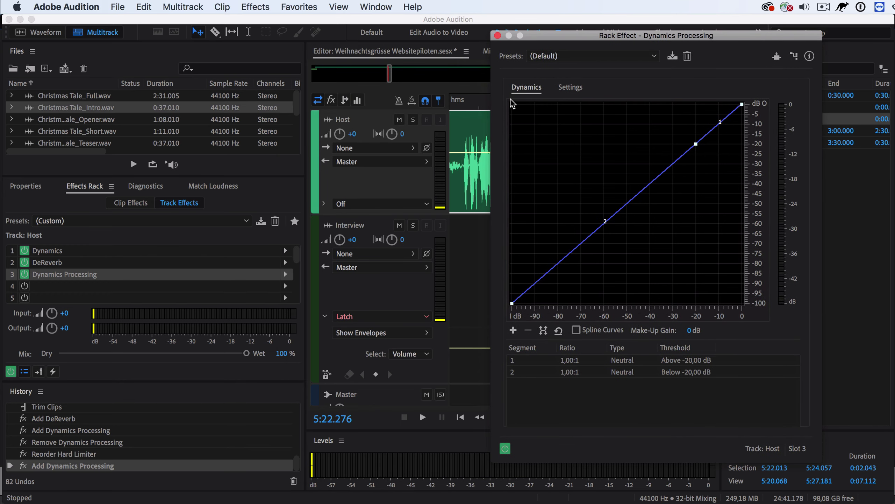
- Extend the start of the time selection back to 5:20.815 and play the passage while watching the Dynamics Processing graph
key("space")
left_click_drag(620, 40, 768, 36)
left_click_drag(510, 99, 472, 98)
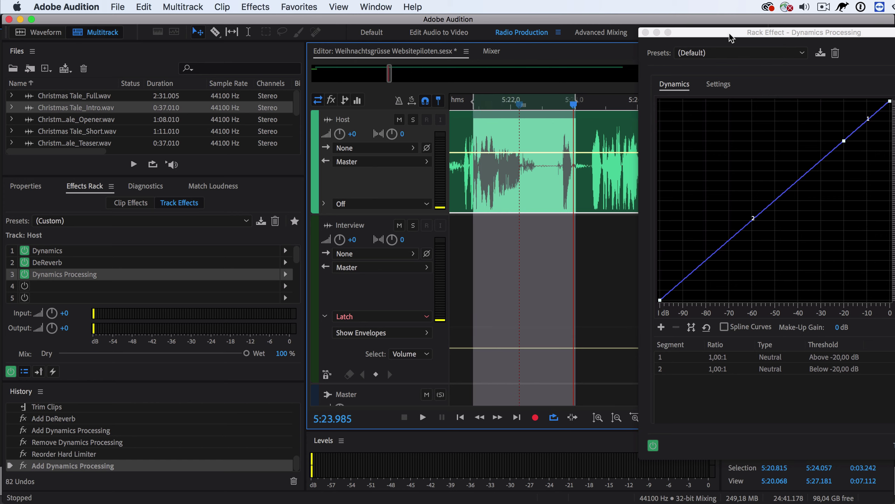
key("space")
left_click_drag(728, 34, 575, 24)
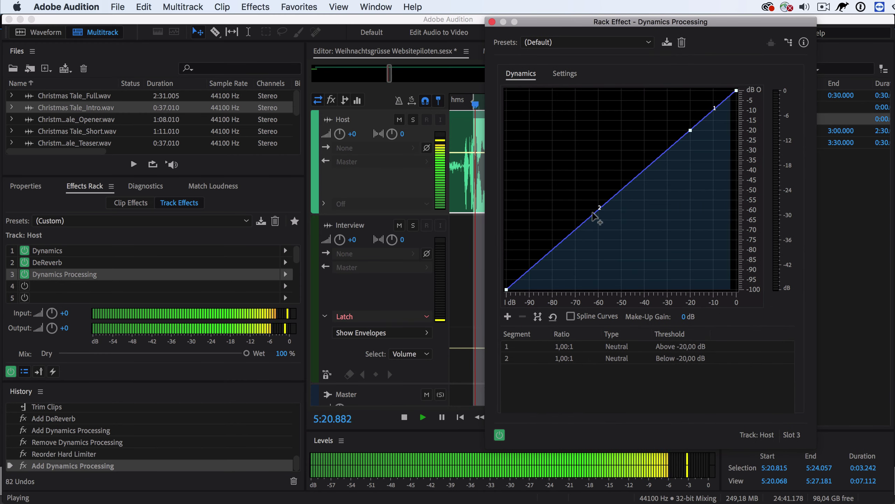
key("space")
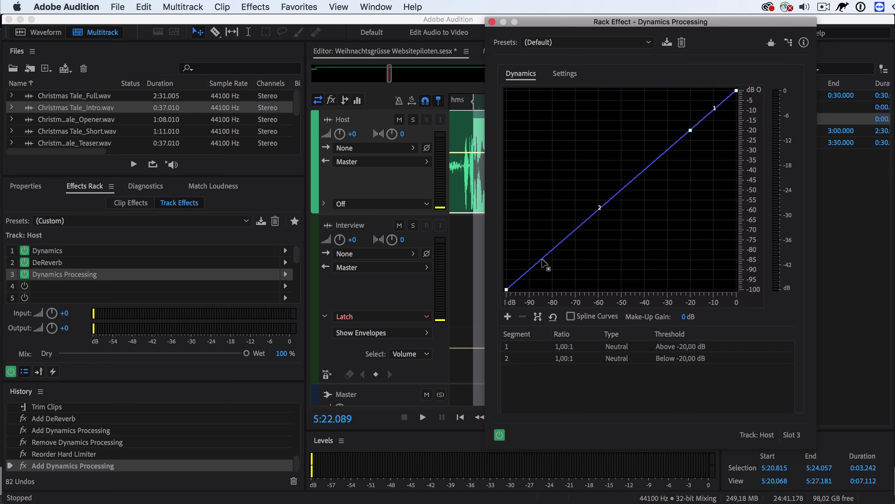
- Add a control point to the dynamics curve at about -79 dB input and -92 dB output, deleting the surplus point above it
mouse_move(542, 260)
left_mouse_down()
mouse_move(555, 272)
mouse_move(556, 250)
left_mouse_up()
left_click(555, 248)
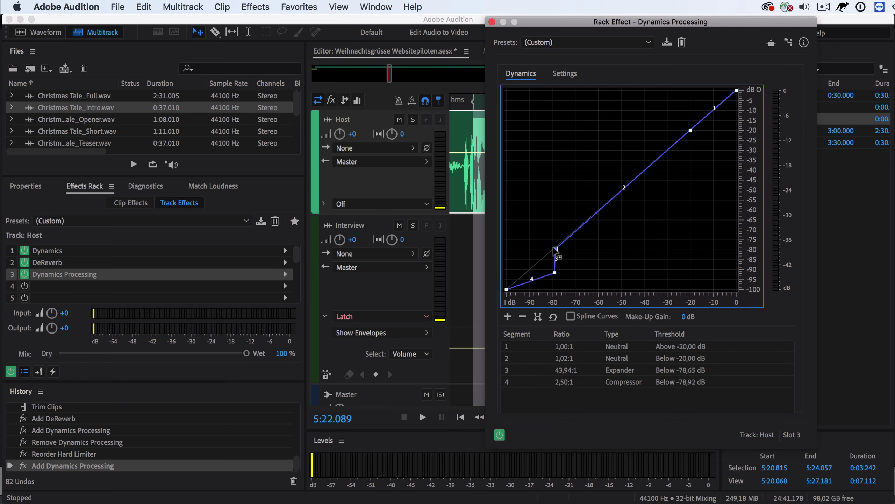
left_click(524, 317)
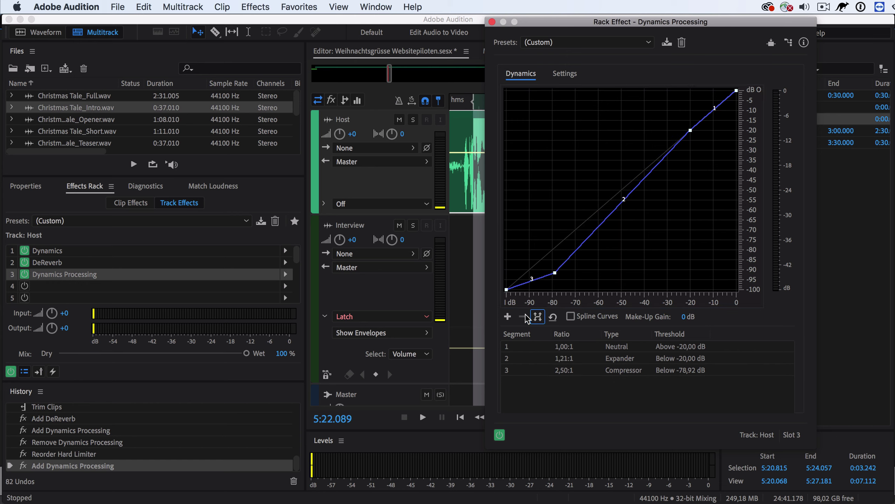
- Adjust the low control point to about -63 dB input and -92 dB output while listening, and close the Dynamics Processing window
left_click_drag(555, 272, 581, 279)
key("space")
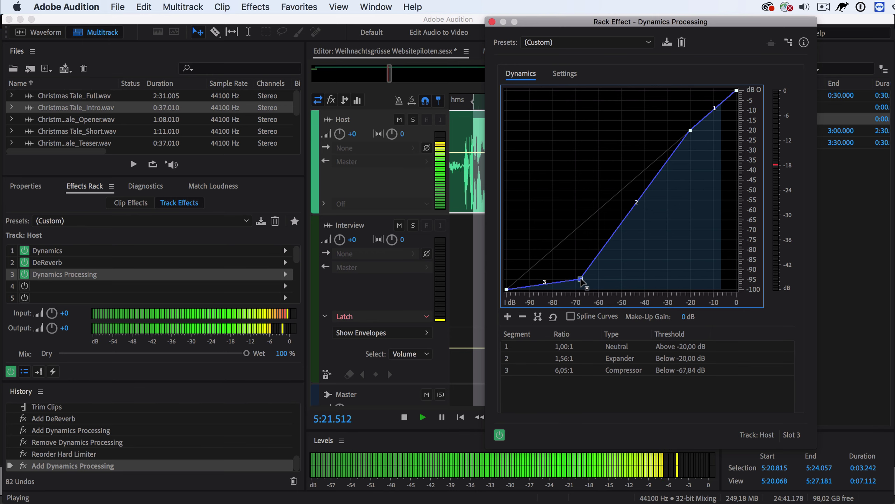
left_click_drag(581, 279, 591, 273)
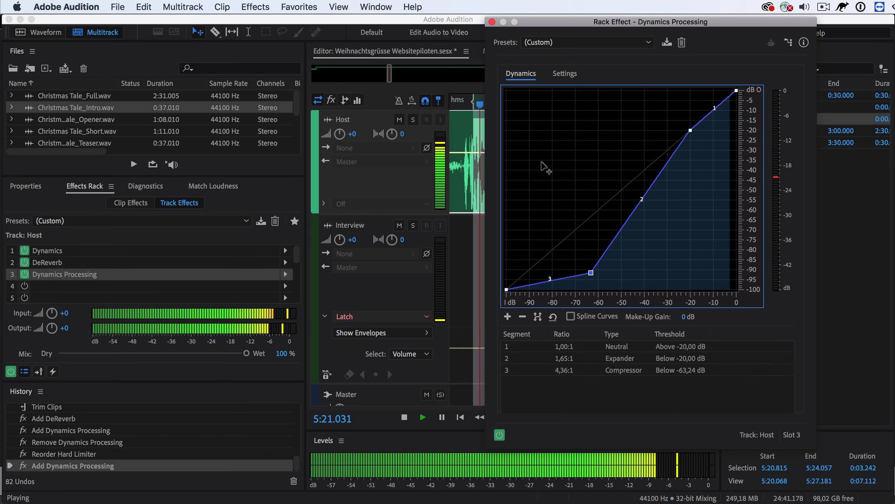
key("space")
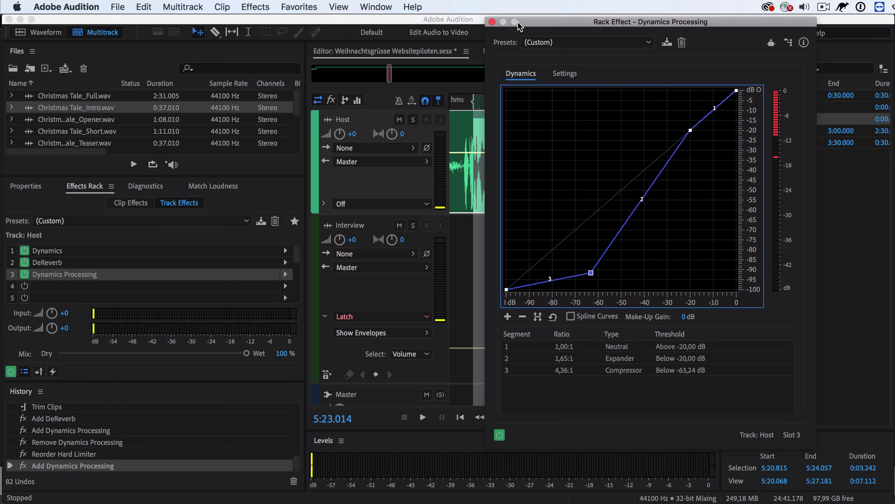
left_click(492, 22)
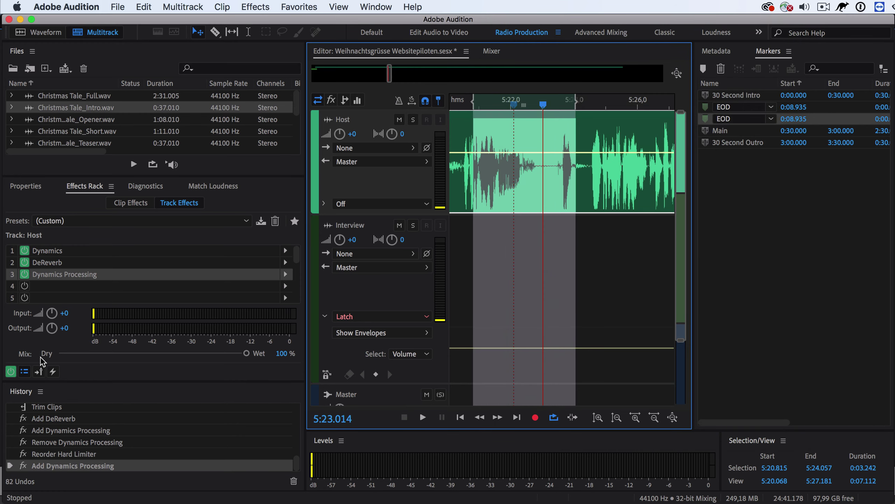
double_click(58, 270)
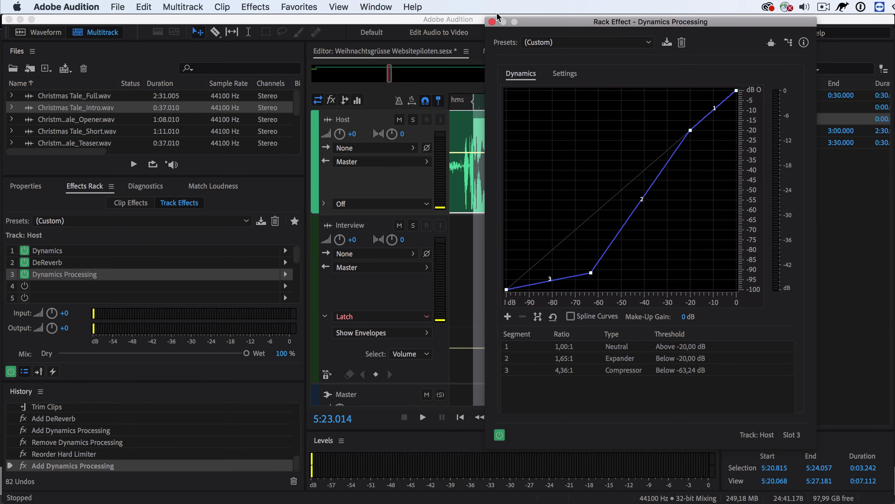
left_click(492, 22)
- Extend the end of the time selection to 5:28.104 and play back the Host track to check its speech pauses
left_click_drag(575, 102, 638, 102)
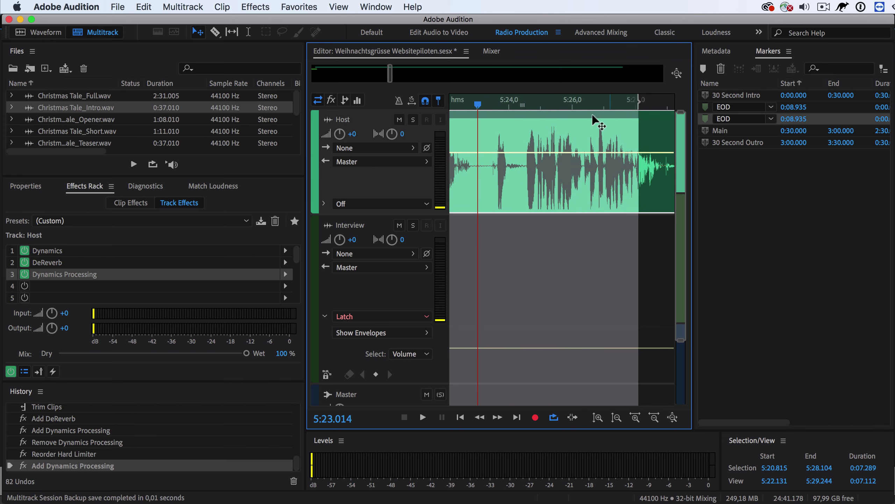
key("space")
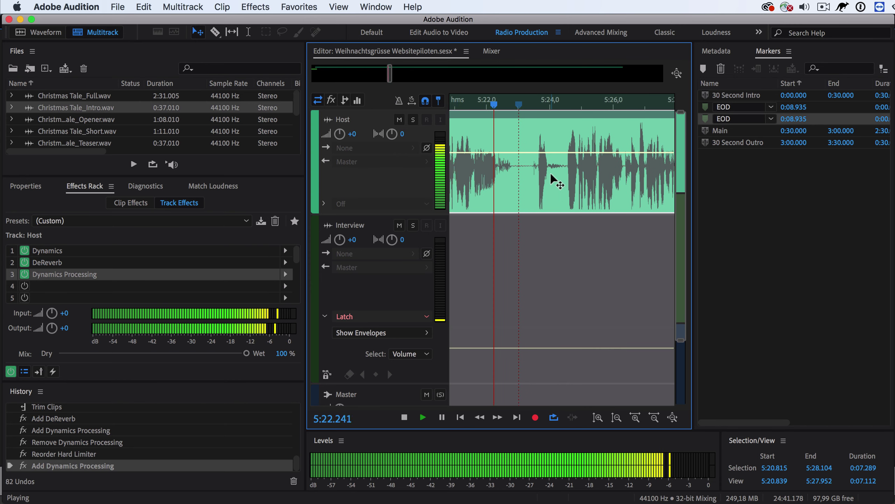
key("space")
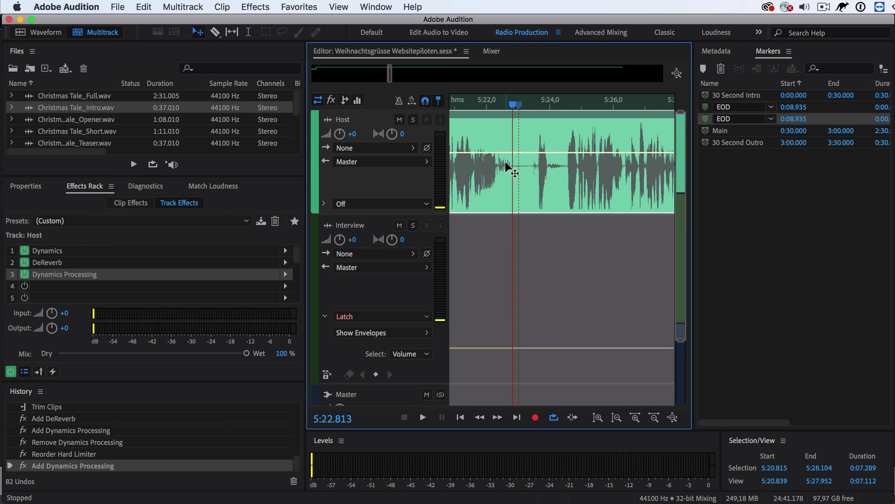
scroll(538, 165, "up", 1)
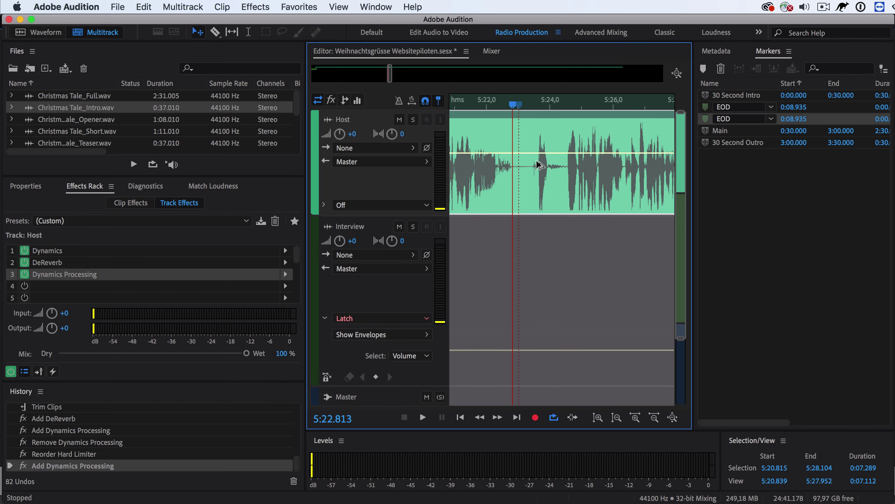
scroll(537, 165, "down", 2)
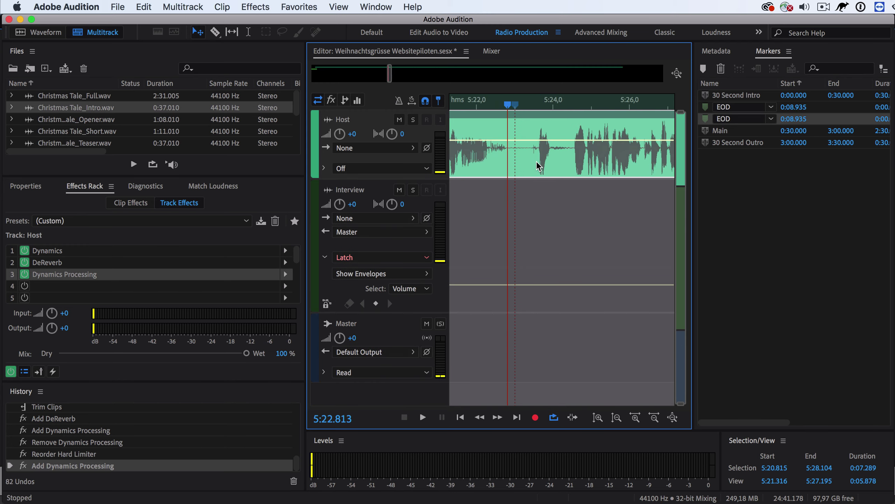